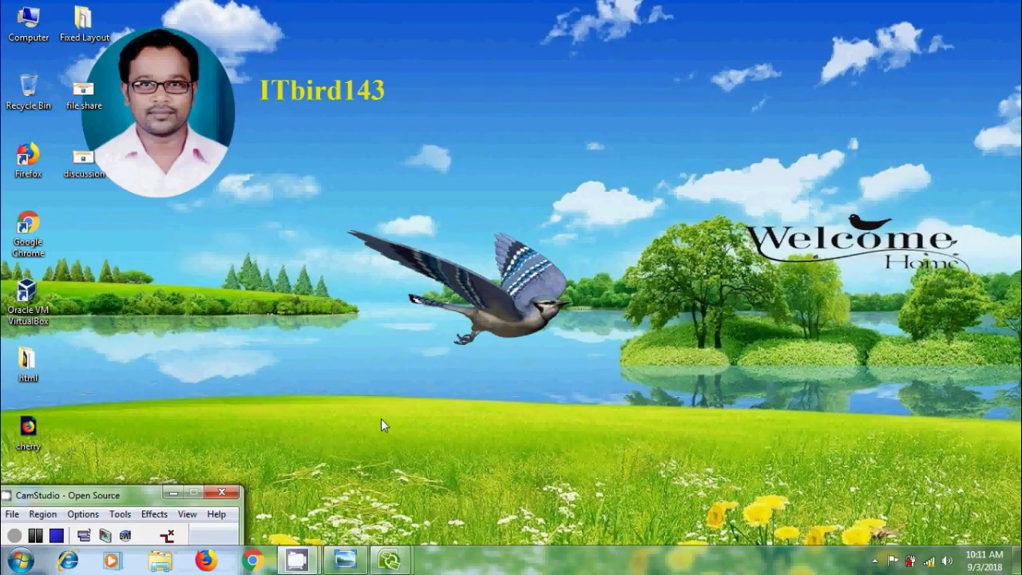
- Show the Groove Launchbar listing the Appointment, Data, Pictures and test workspaces
left_click(345, 559)
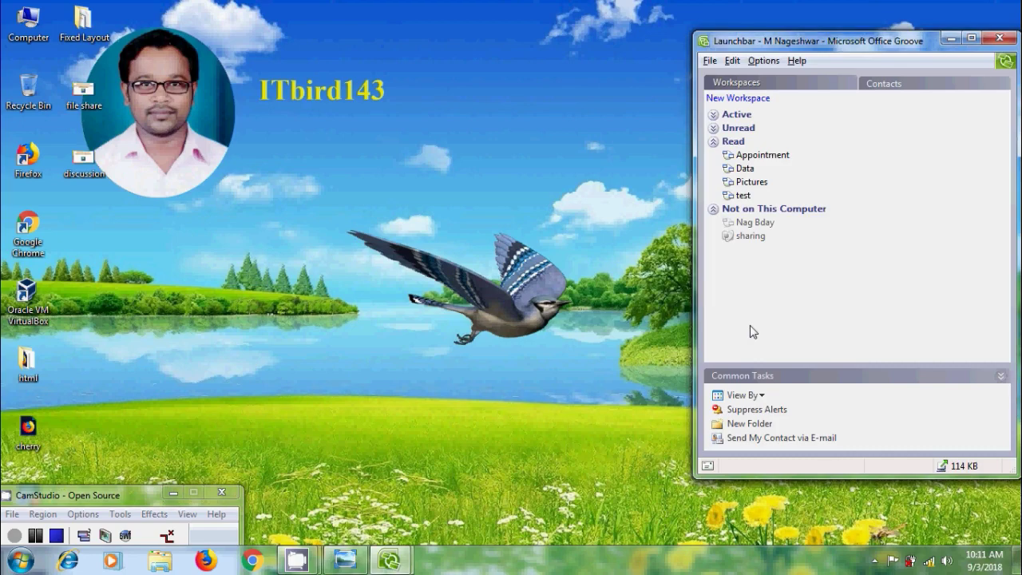
- Open the test workspace's empty Discussion tool and browse the addable-tools and new-entry lists
double_click(743, 195)
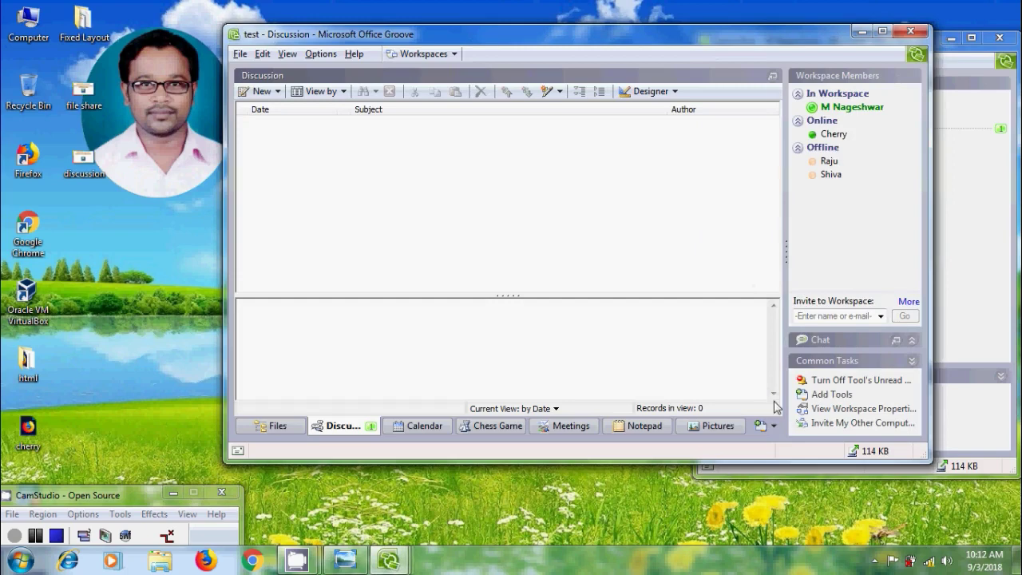
left_click(773, 427)
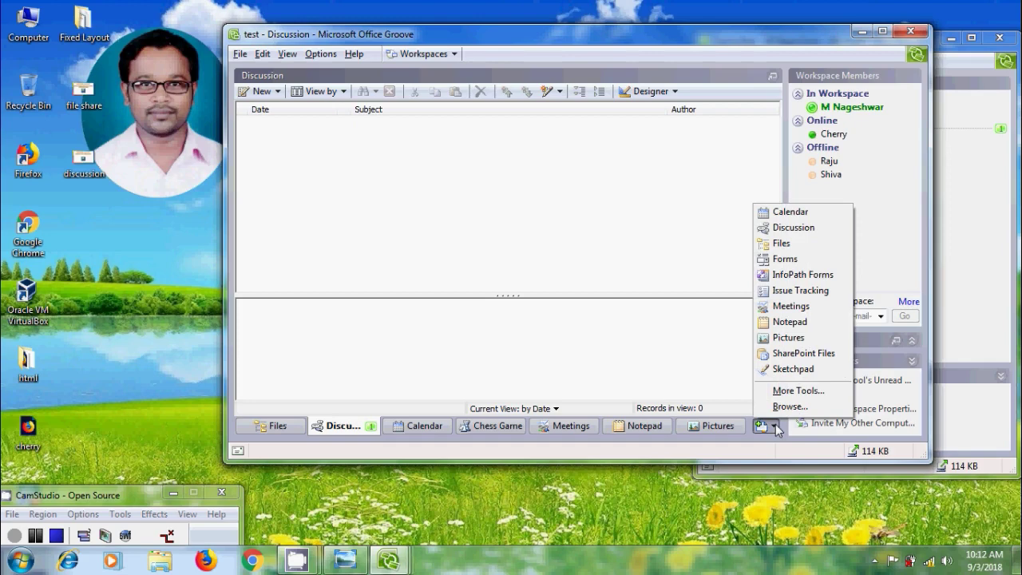
left_click(776, 427)
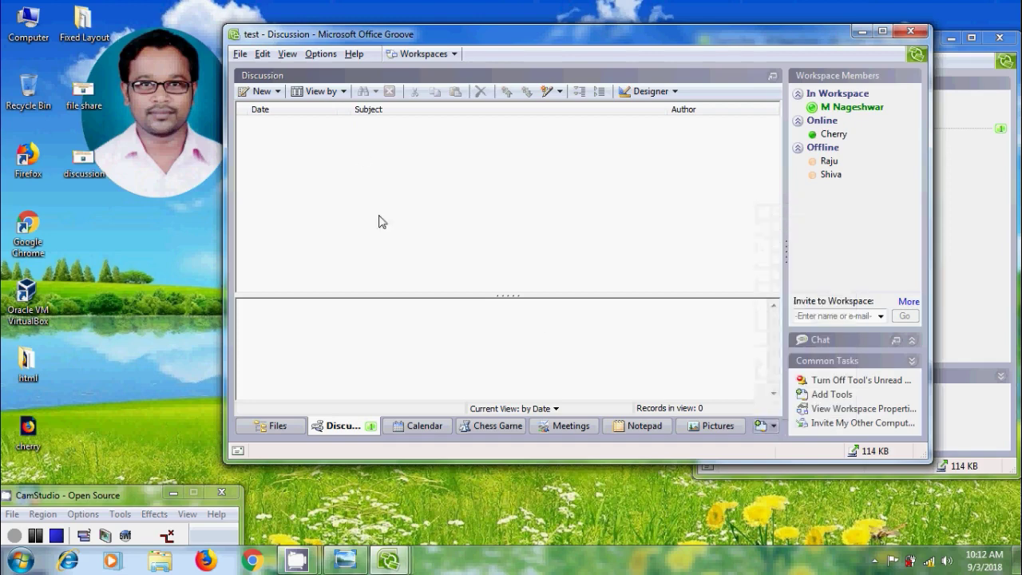
left_click(277, 91)
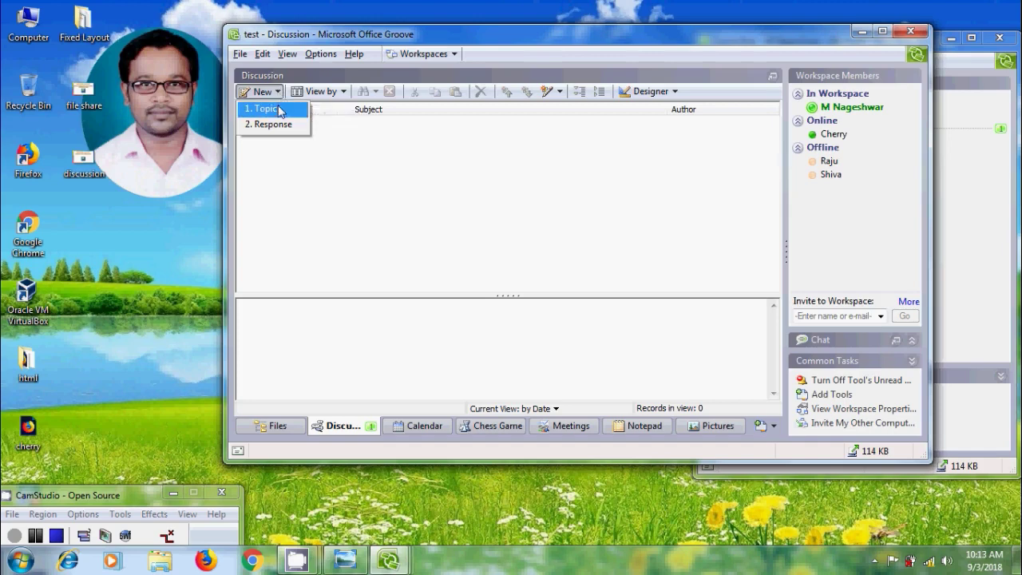
- Start a new discussion topic with the subject 'Hai Youtube'
left_click(279, 108)
type("Ha")
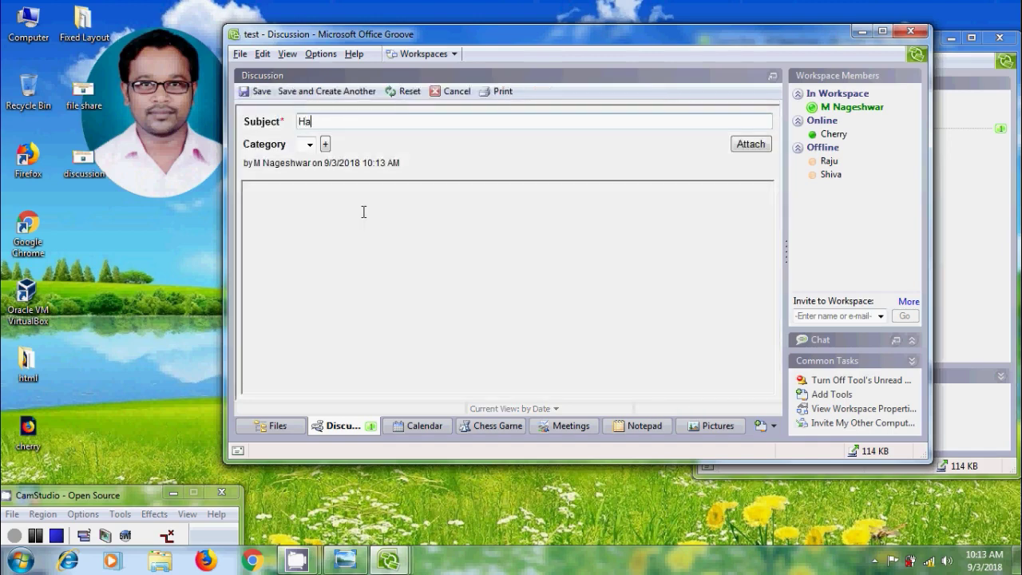
type("i You")
type("tuv")
key("BackSpace")
type("be")
- Add a custom 'Youtube' category and write 'Welcome all, You are watching itbird143.'
left_click(311, 148)
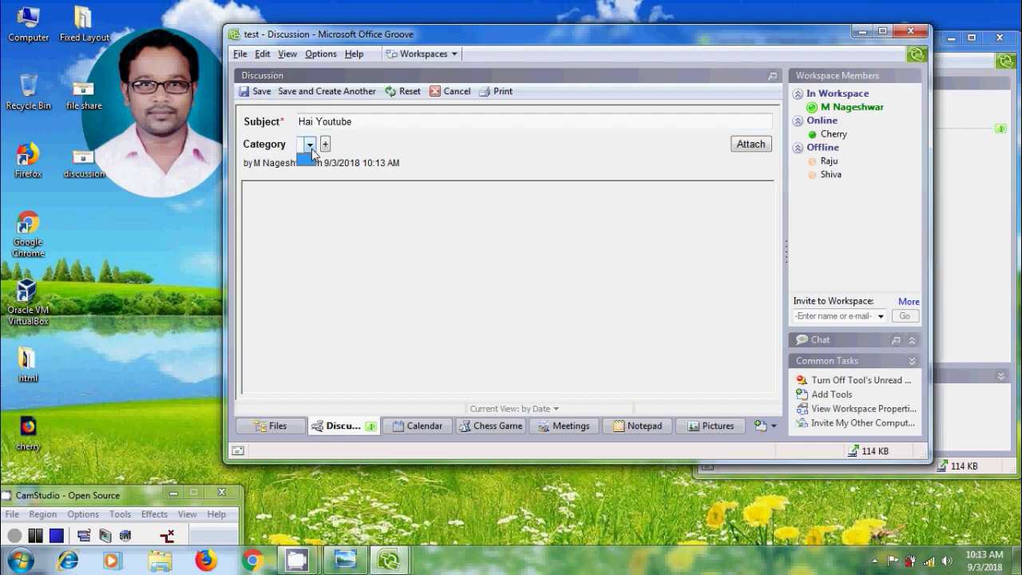
left_click(313, 153)
type("You")
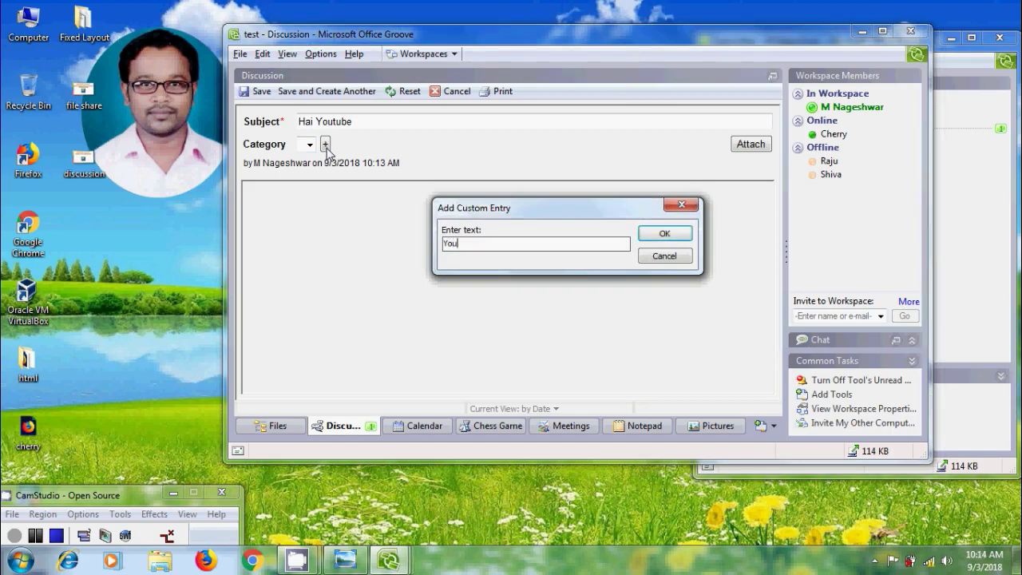
type("tube")
left_click(665, 234)
left_click(360, 248)
type("We")
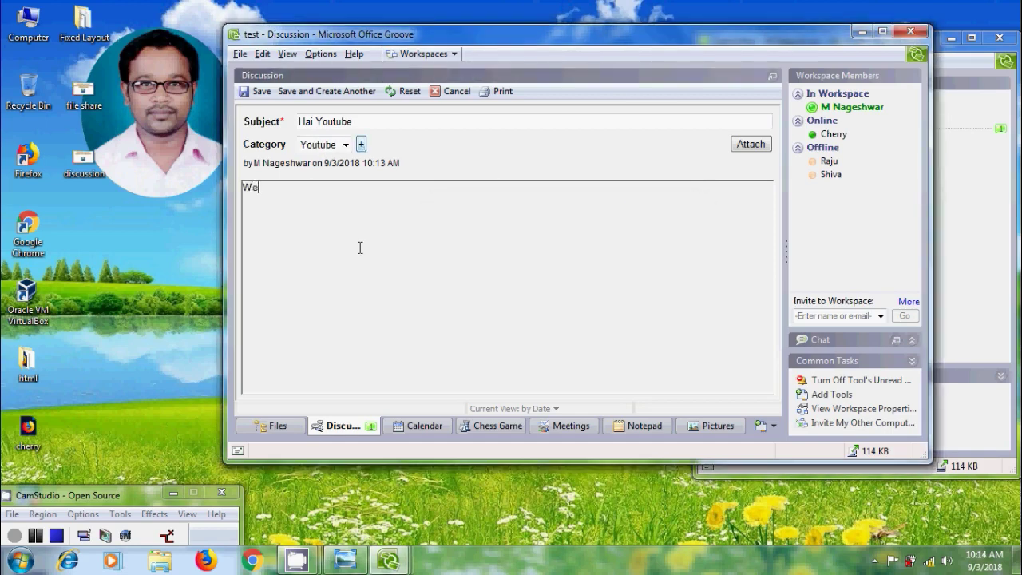
type("lcome ")
type("all, ")
type("You are w")
type("atching i")
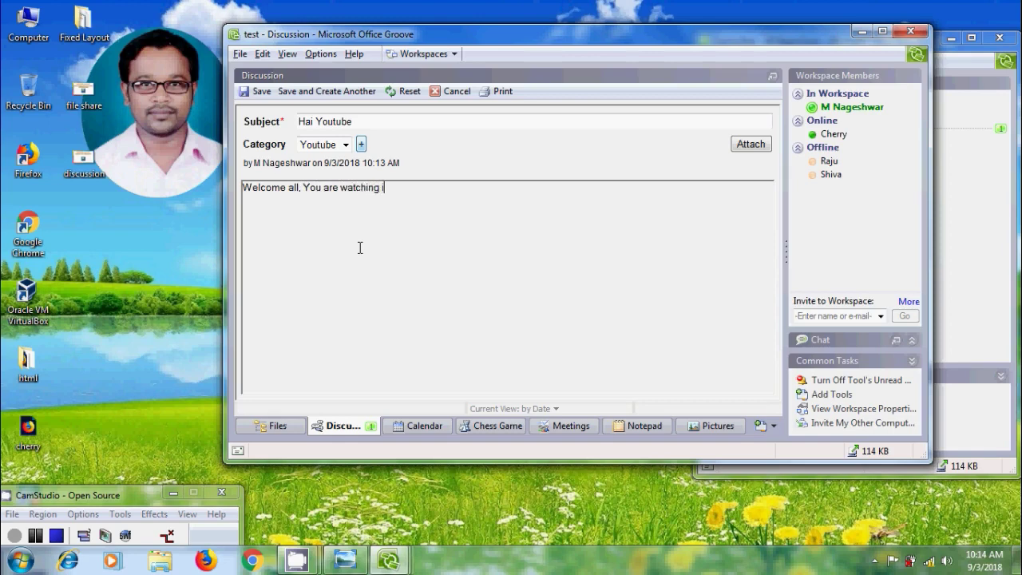
type("tbird14")
type("3.")
- Colour the message 'Welcome all, You are watching itbird143.' purple using Font > Color
left_click_drag(434, 188, 221, 190)
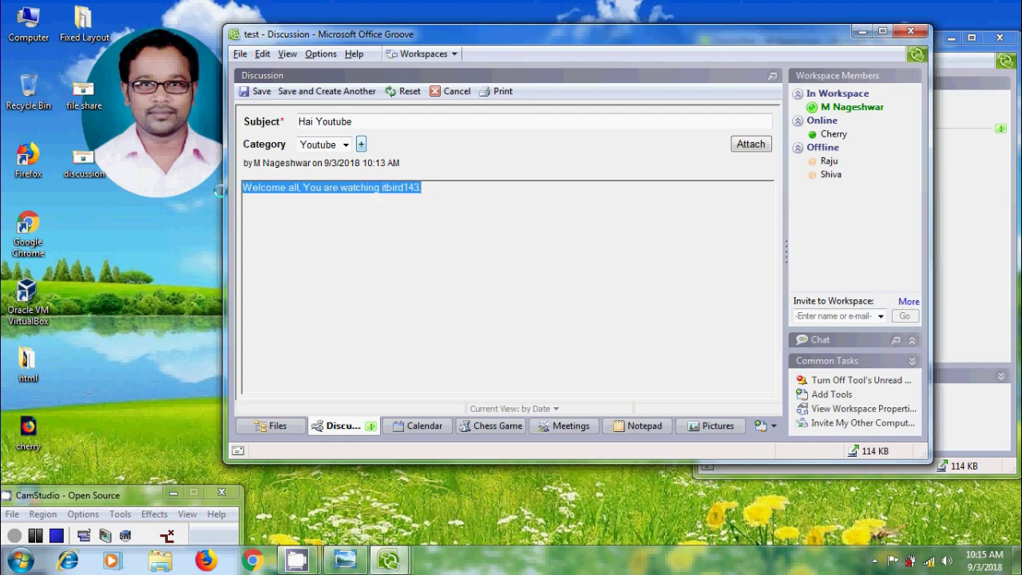
right_click(358, 190)
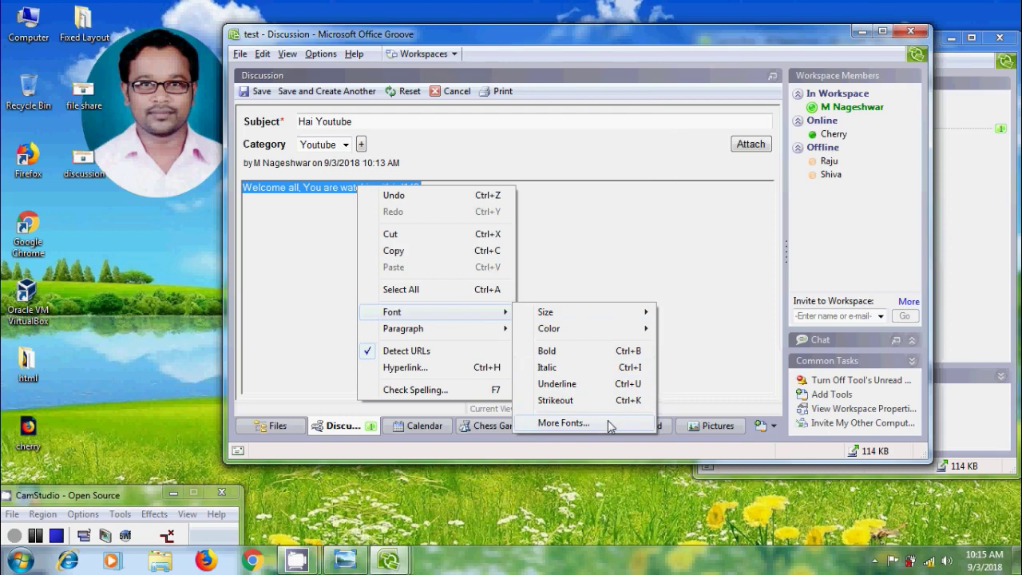
mouse_move(436, 312)
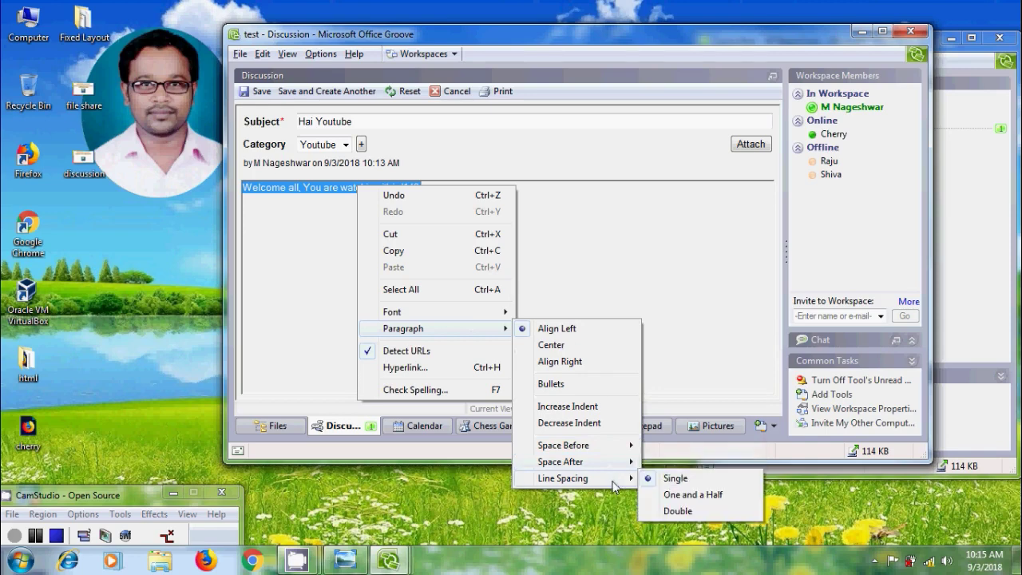
mouse_move(583, 328)
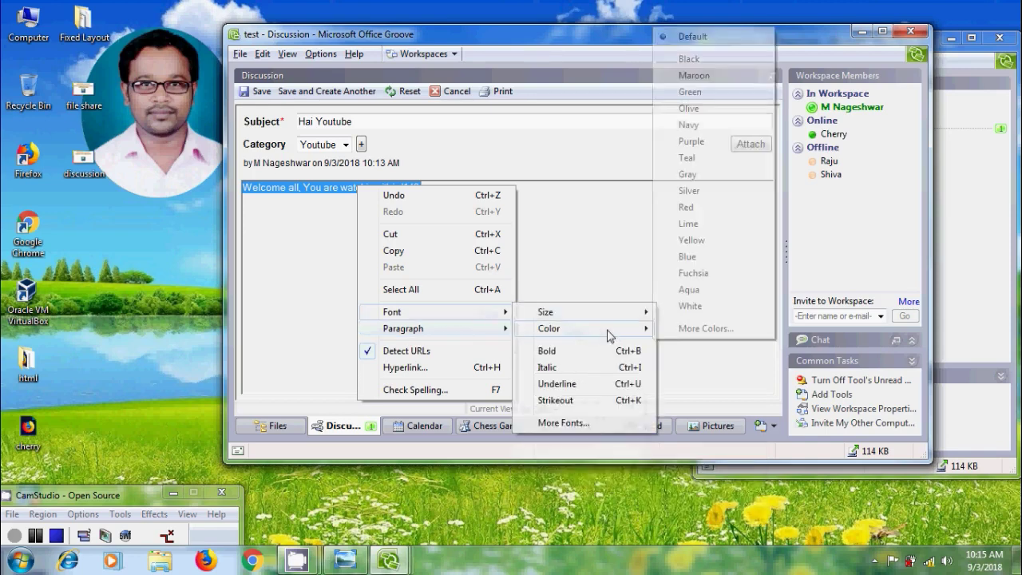
left_click(719, 141)
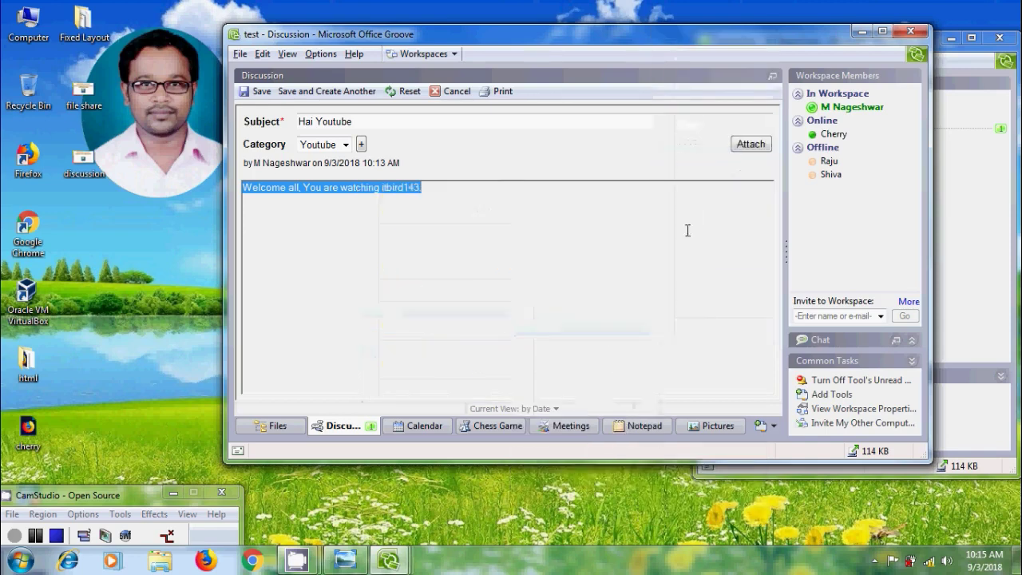
left_click(575, 225)
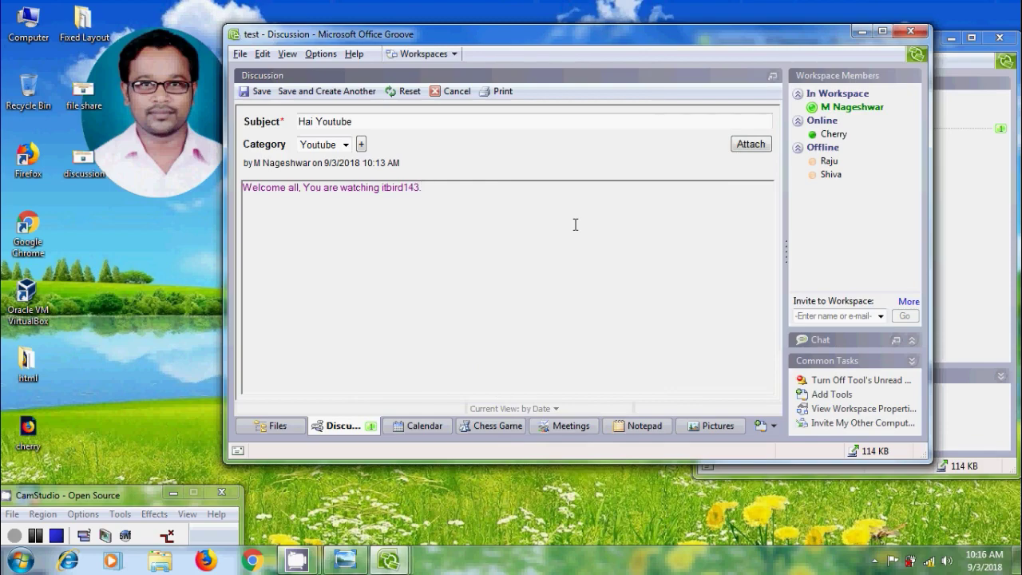
- Cancel the file attachment and save the Hai Youtube topic to the discussion
left_click(751, 145)
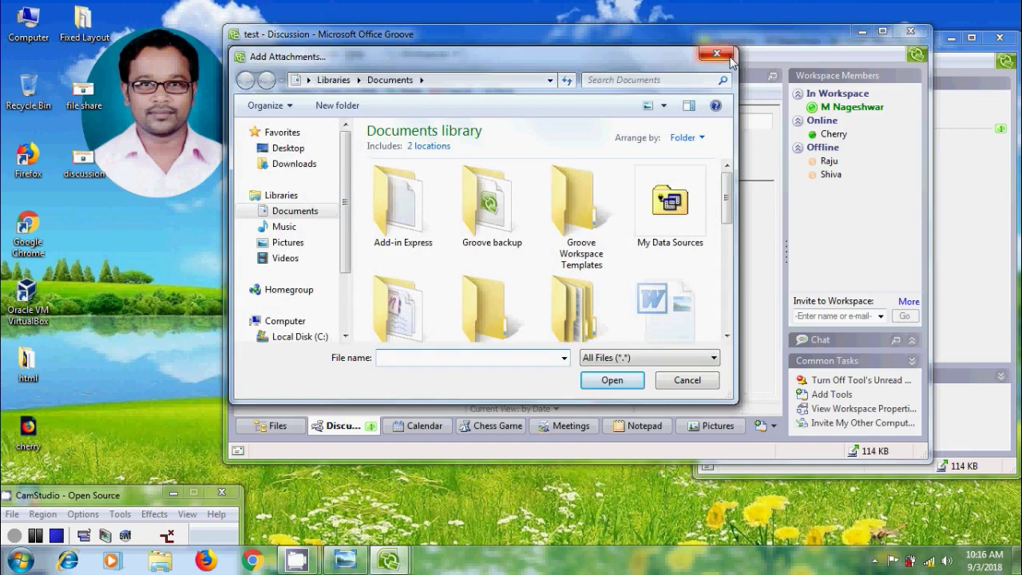
left_click(717, 55)
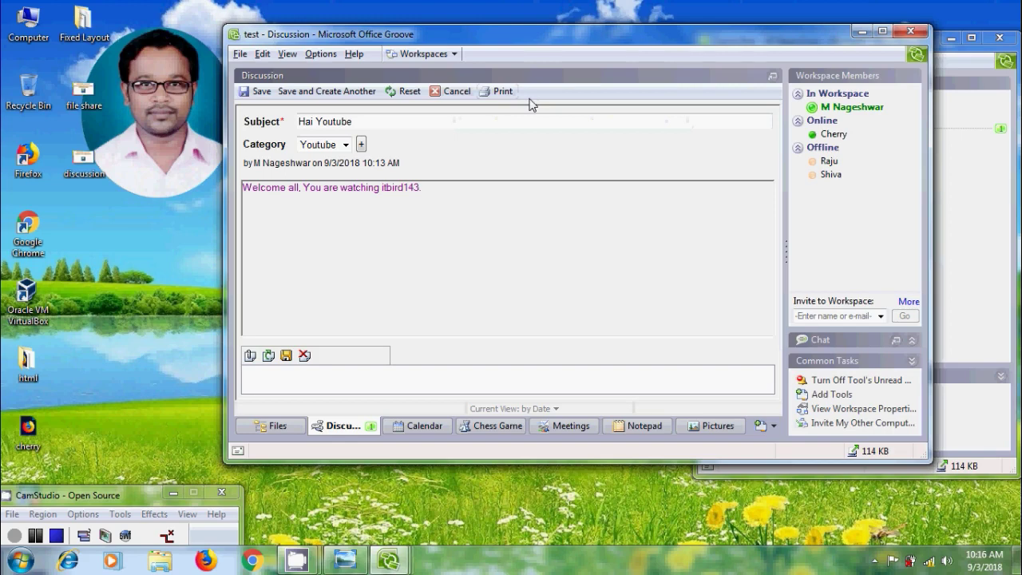
left_click(262, 93)
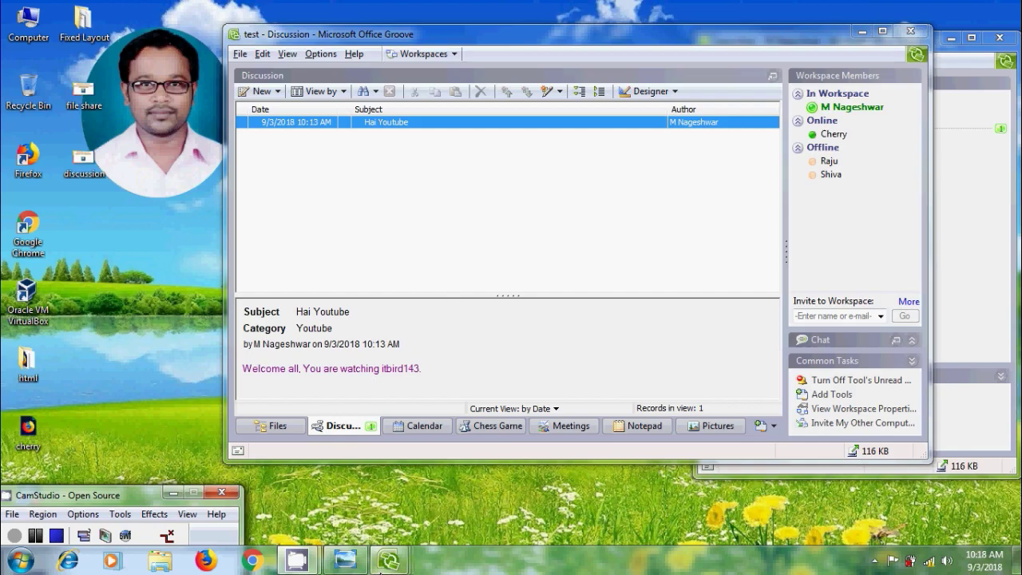
- As the second member, reply 'Thanks buddy.' to Hai Youtube, save it, and minimize the window
mouse_move(389, 560)
left_click(391, 513)
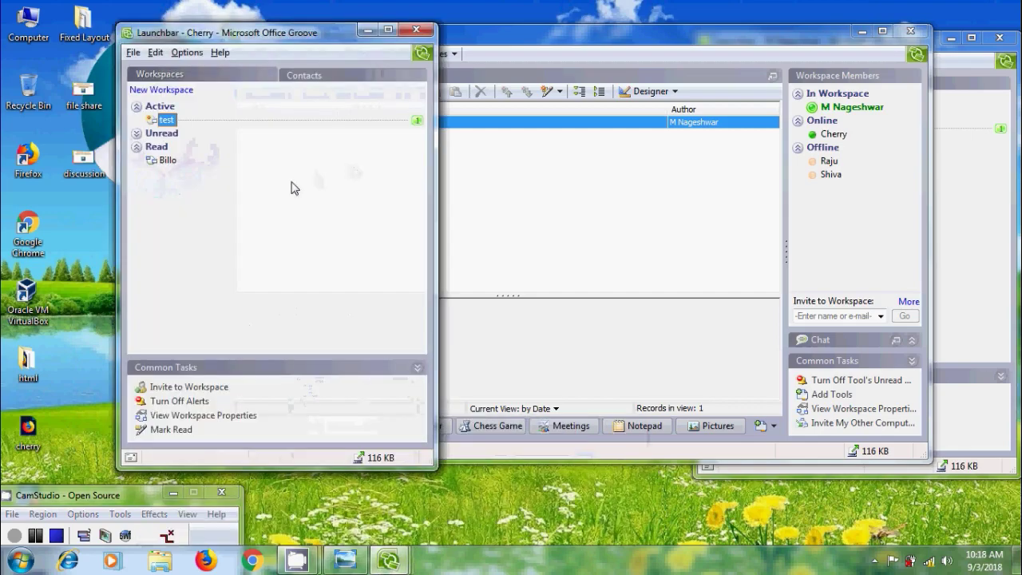
double_click(168, 121)
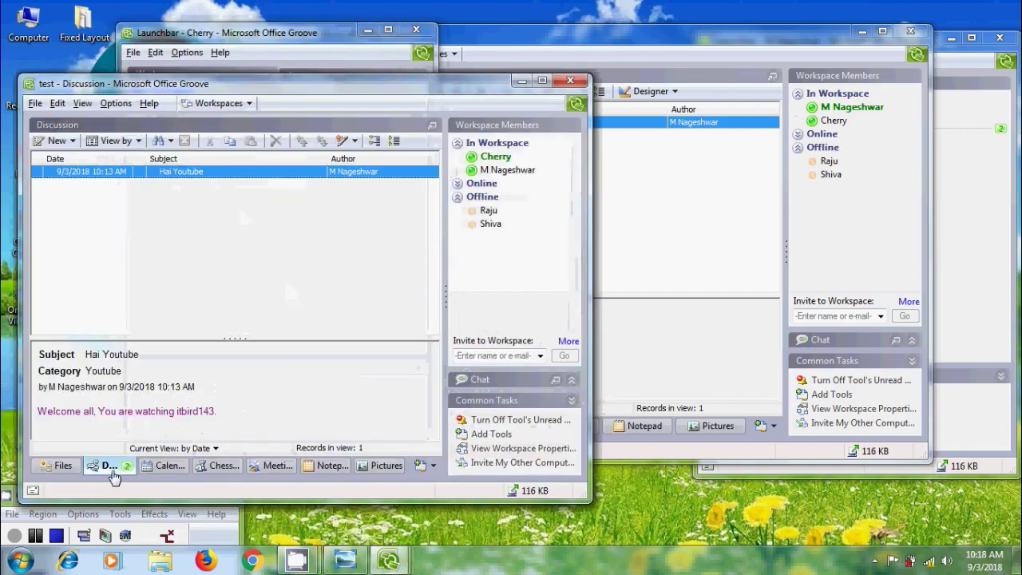
left_click(72, 141)
left_click(80, 185)
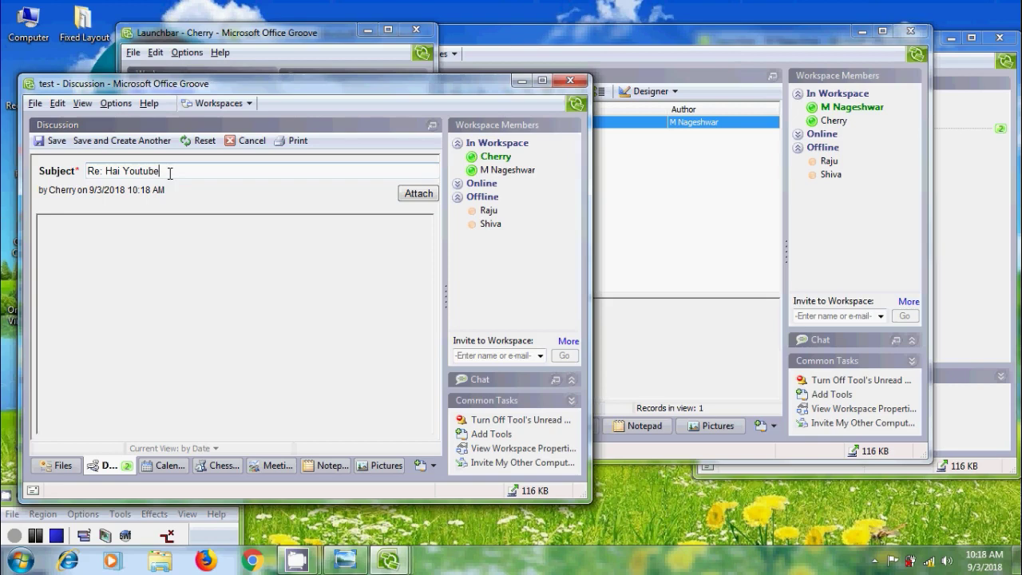
left_click(101, 257)
type("Thank")
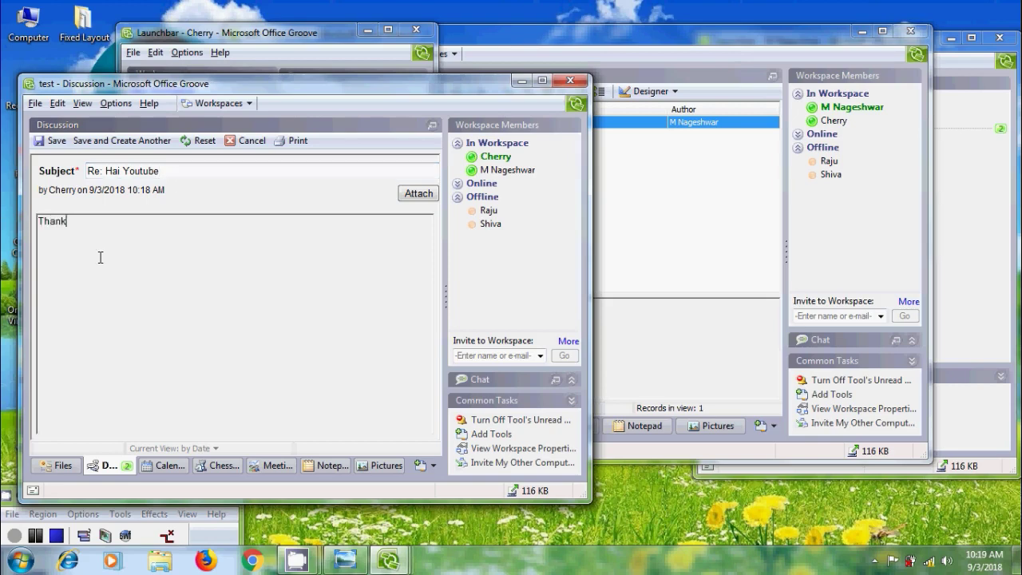
type("s budd")
type("y.")
left_click(55, 142)
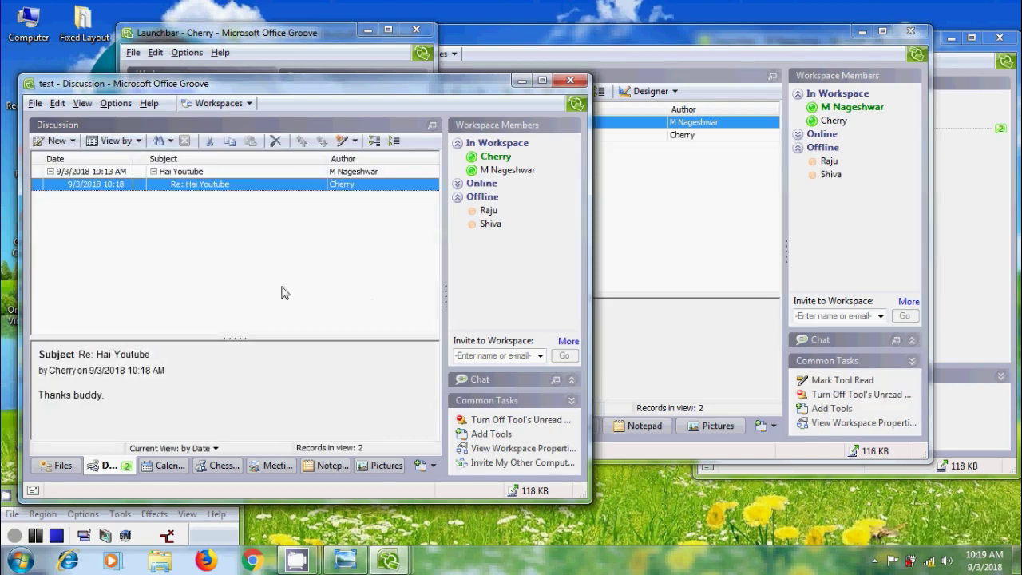
left_click(523, 81)
- Bring the original poster's discussion window forward and preview the reply's message
left_click(532, 257)
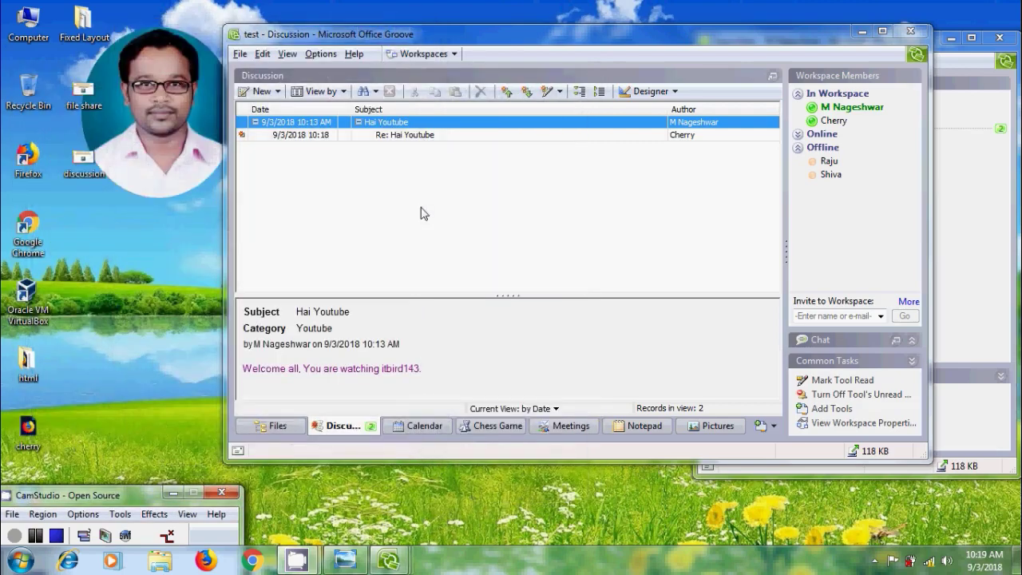
left_click(412, 135)
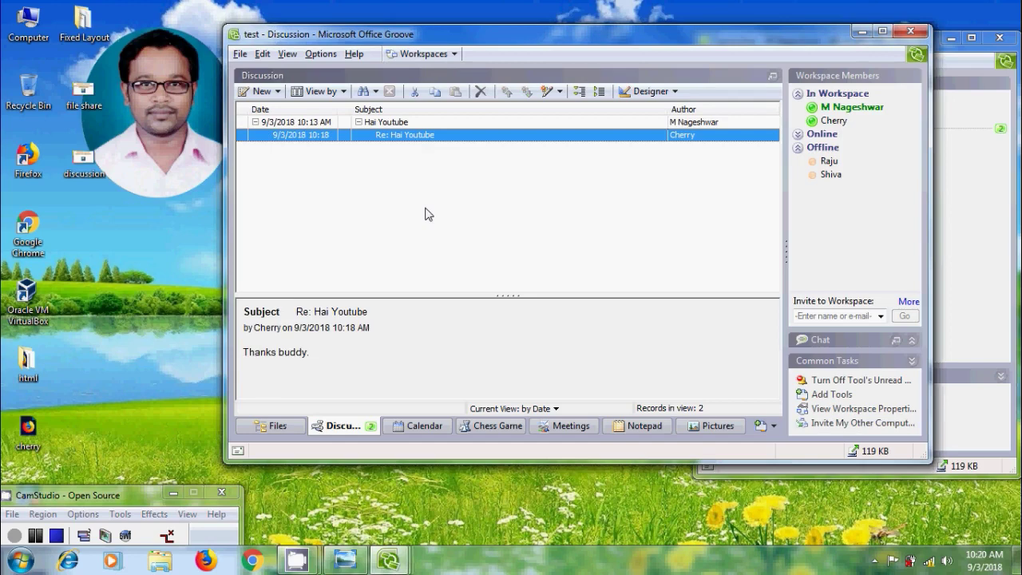
key("Up")
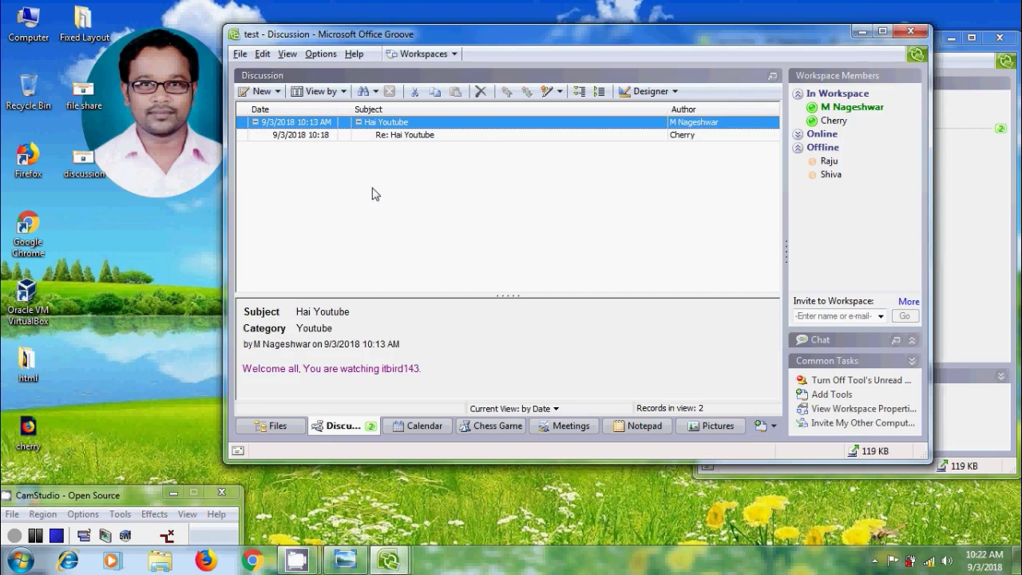
- Add a new line 'Thanks dear.' below 'Thanks buddy.' in the reply and update it
double_click(411, 135)
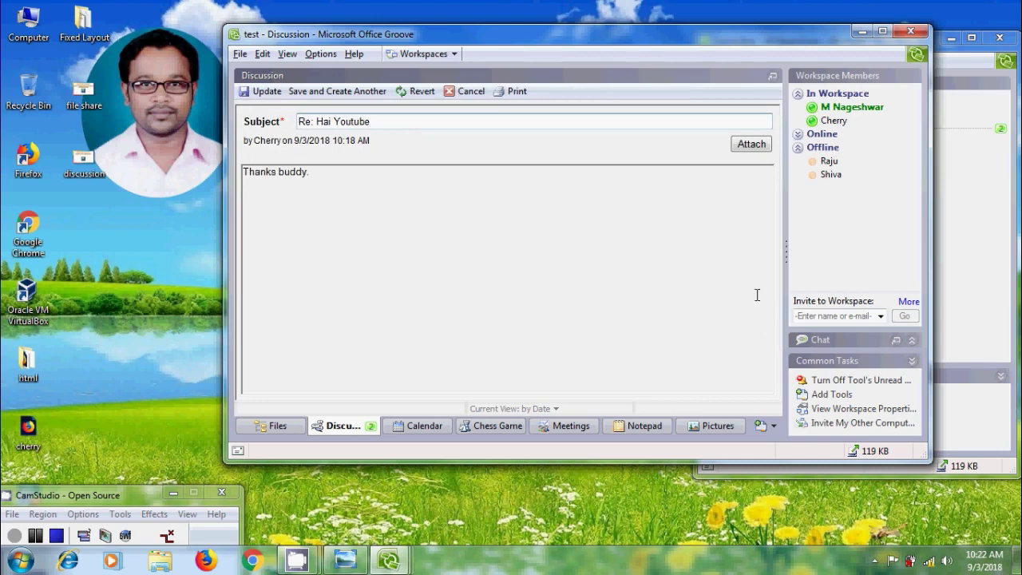
mouse_move(786, 252)
left_mouse_down()
mouse_move(662, 254)
mouse_move(767, 256)
left_mouse_up()
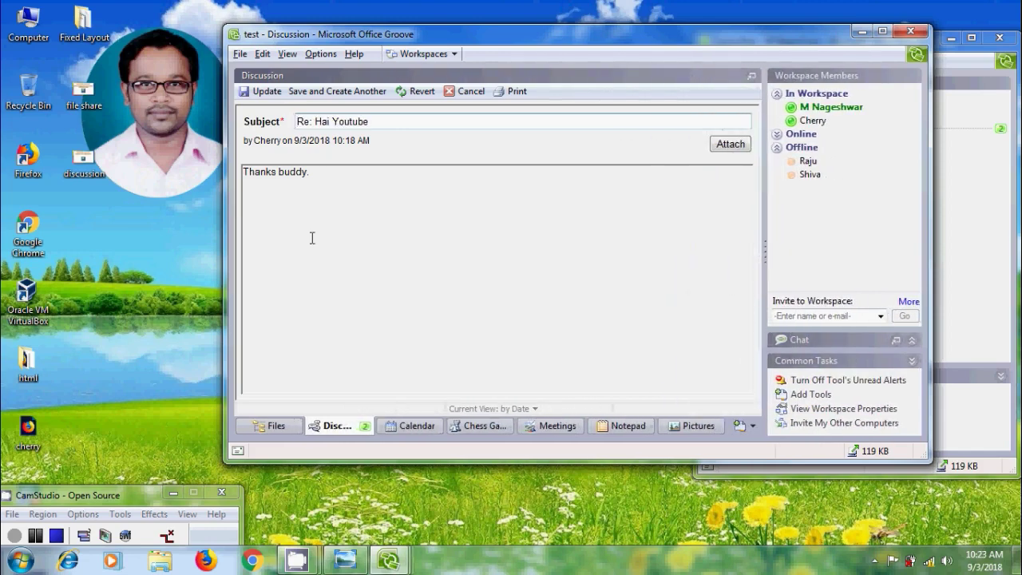
left_click(324, 179)
key("Return")
key("Return")
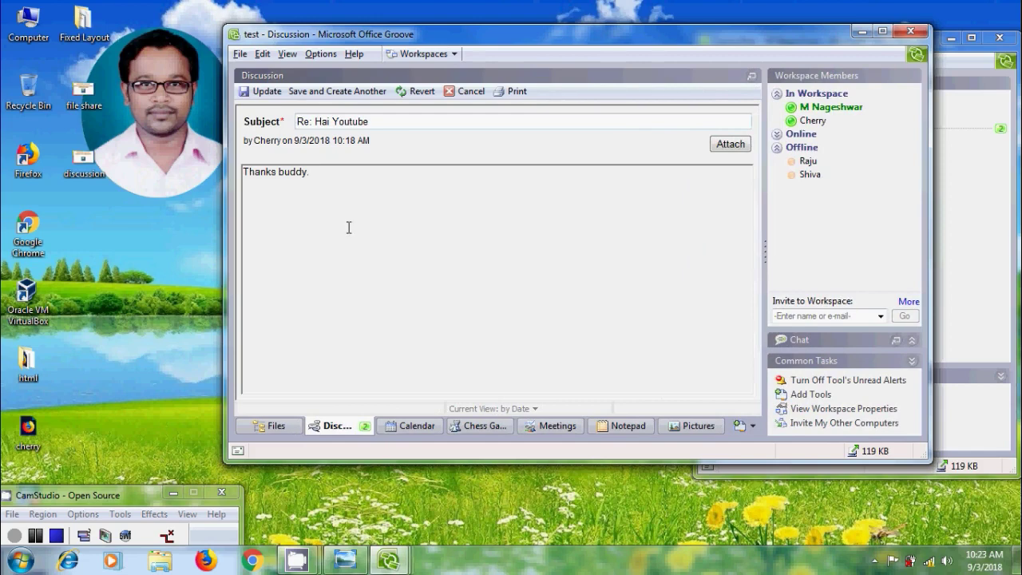
type("Thanks ")
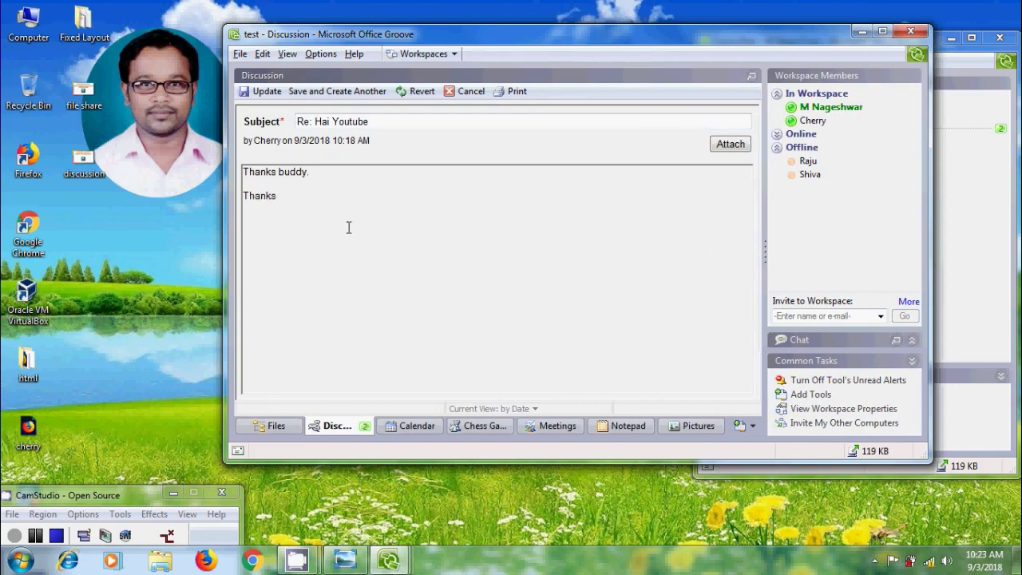
type("dear.")
left_click(267, 91)
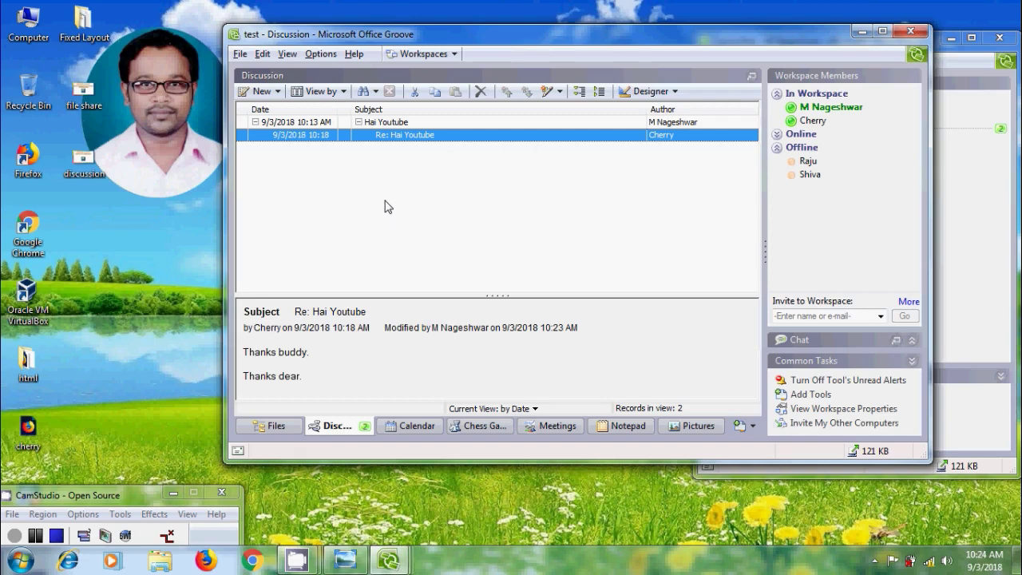
- Delete the extra Catch topic and confirm in the Delete Record dialog
left_click(346, 93)
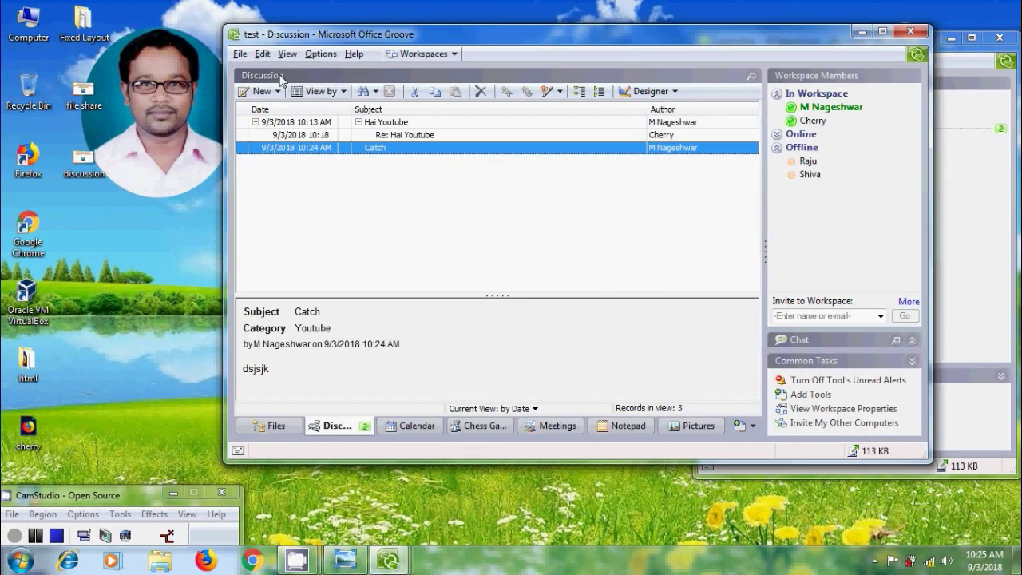
left_click(262, 53)
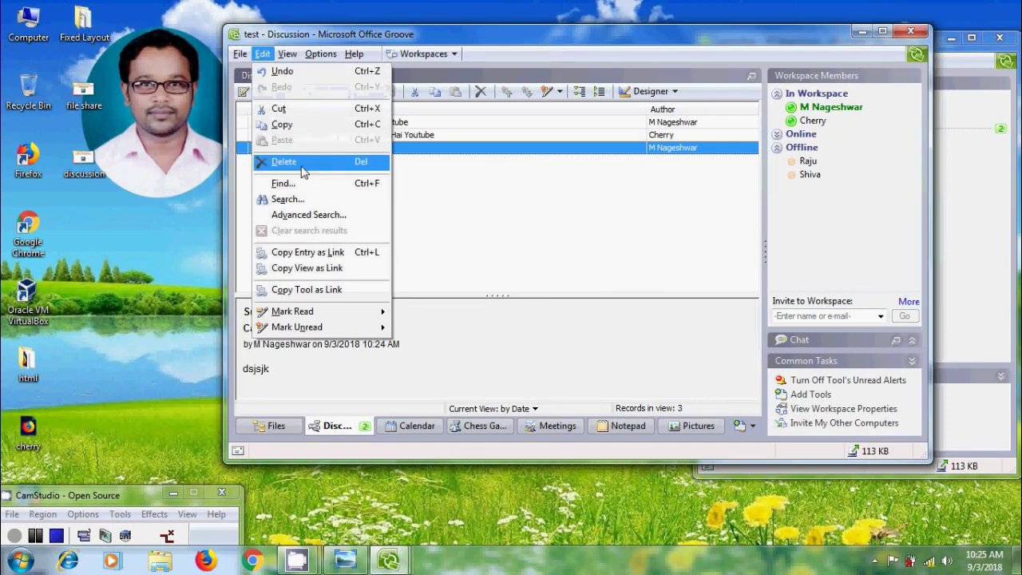
left_click(480, 92)
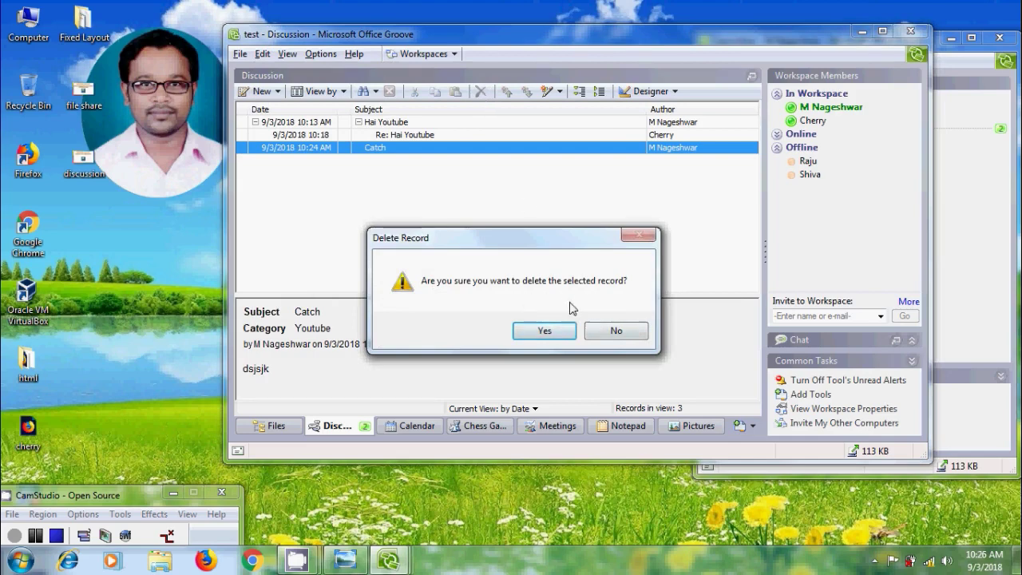
left_click(558, 334)
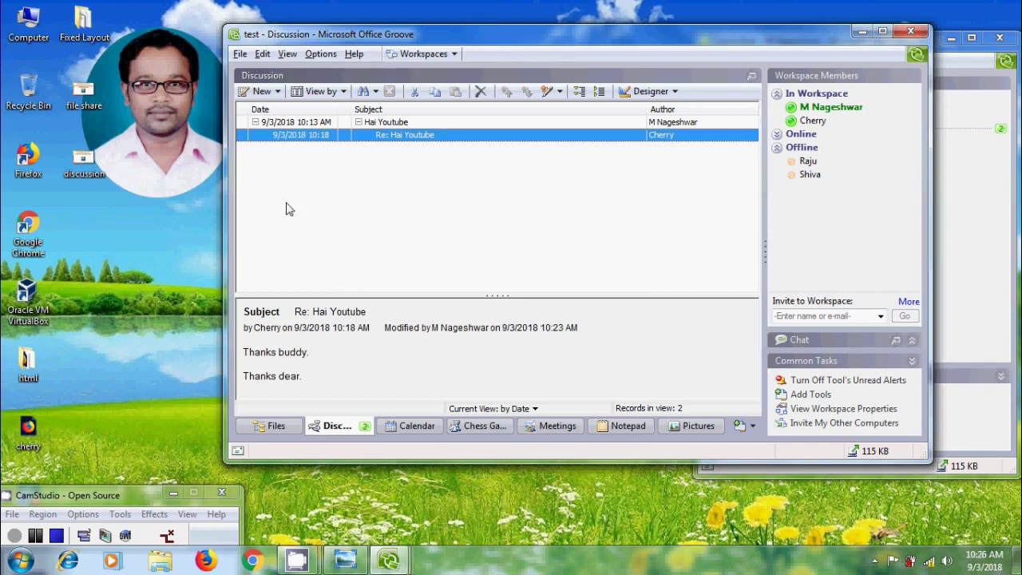
- Undo the Catch deletion, then view its context menu and the Edit menu's Redo option
left_click(264, 53)
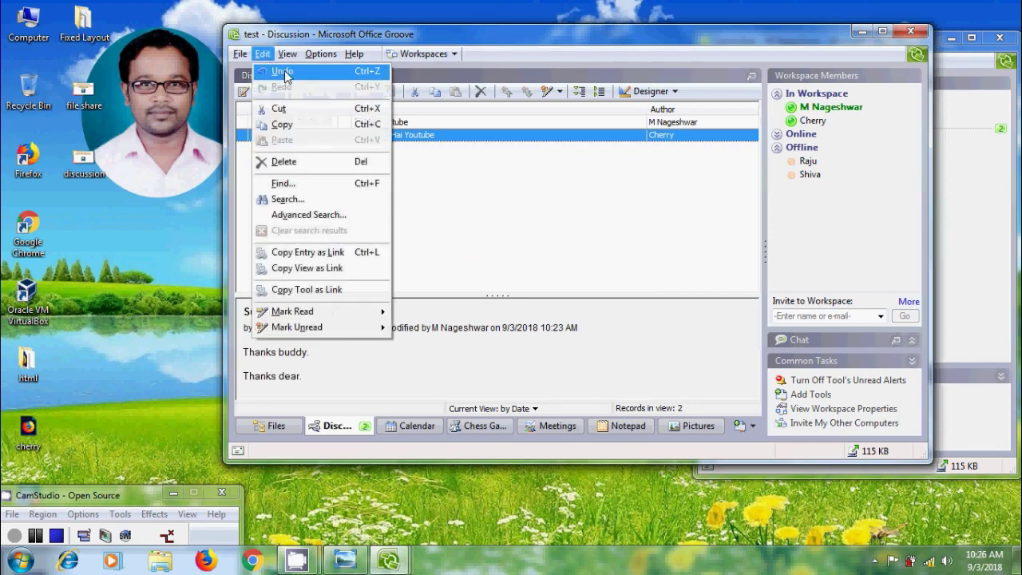
left_click(281, 71)
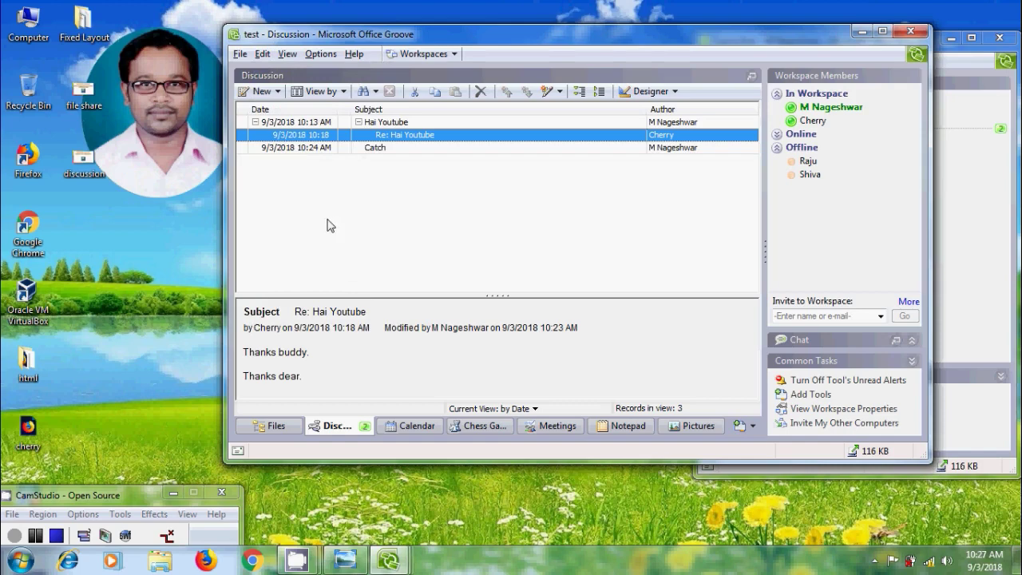
right_click(325, 152)
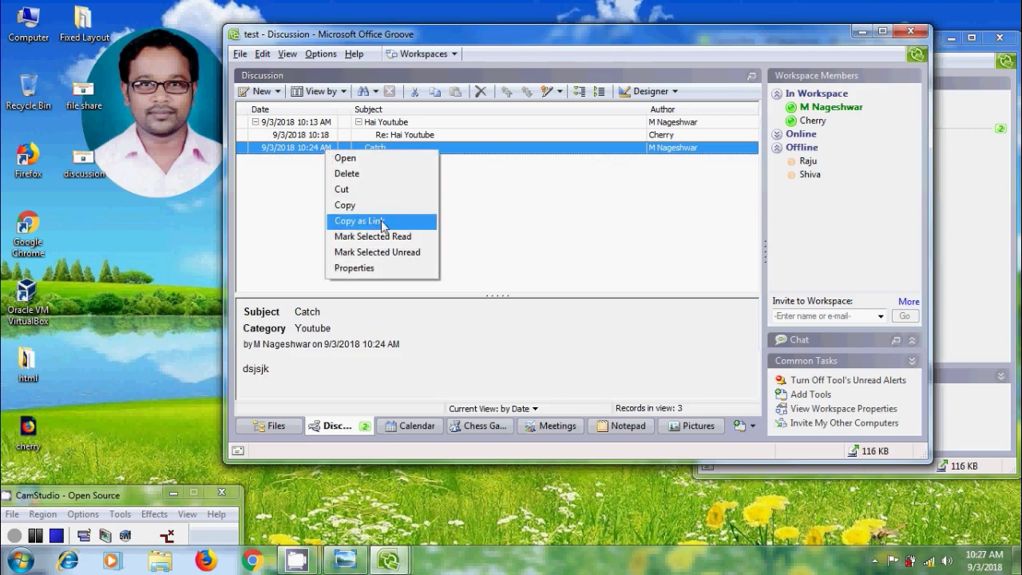
left_click(280, 222)
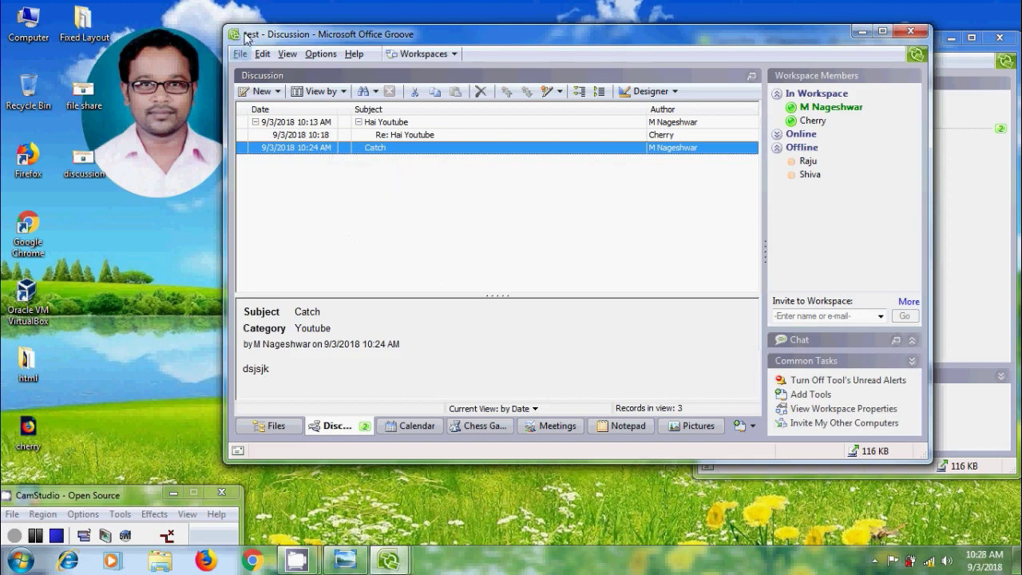
left_click(262, 54)
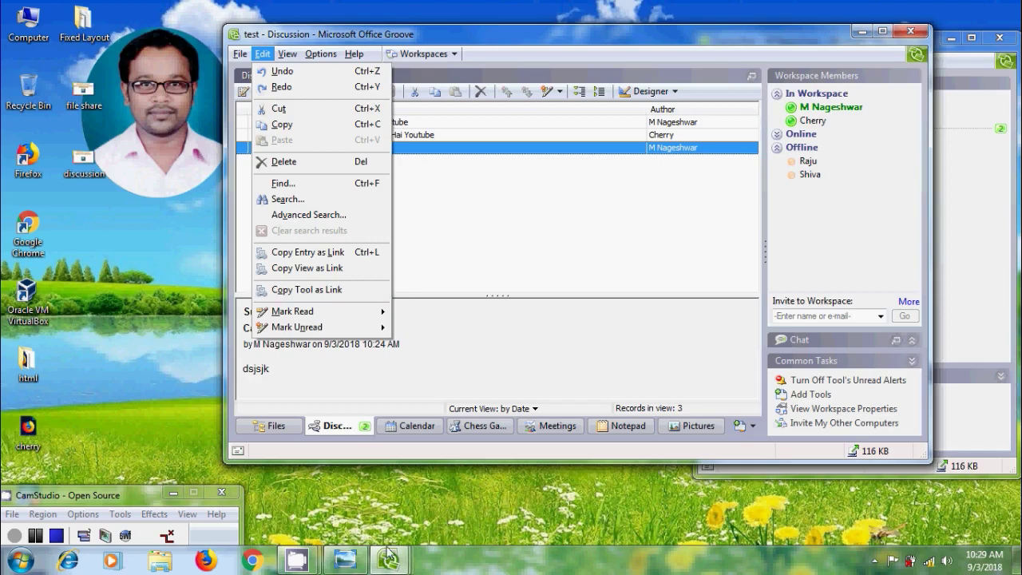
- Minimize the Photo Viewer title image and the test - Discussion window
left_click(348, 561)
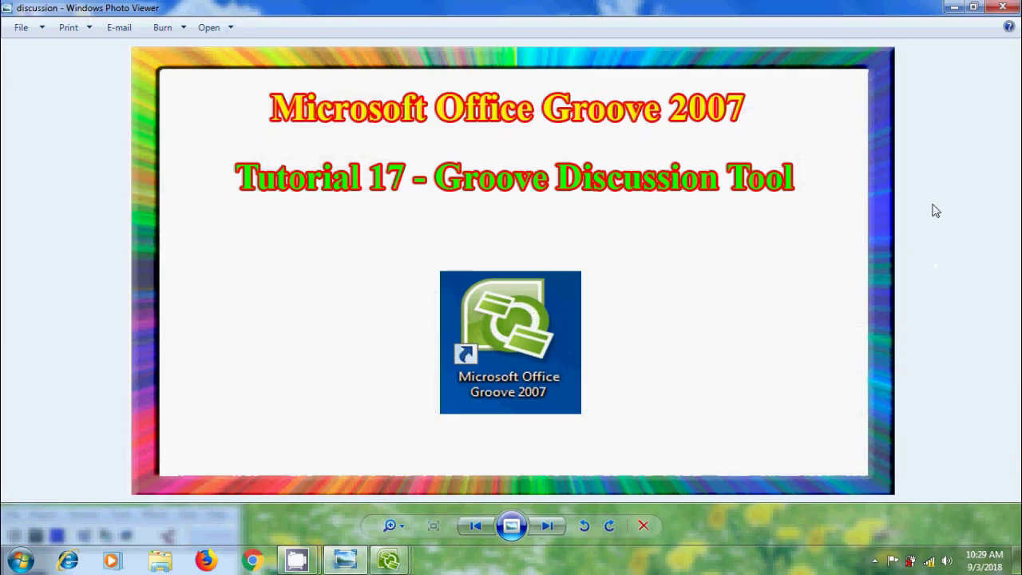
left_click(956, 8)
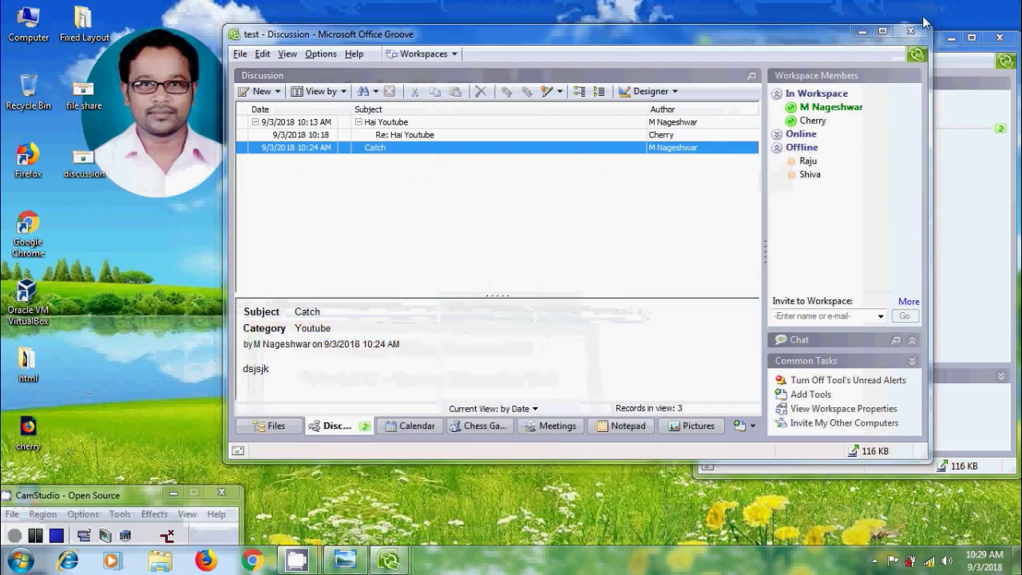
left_click(863, 36)
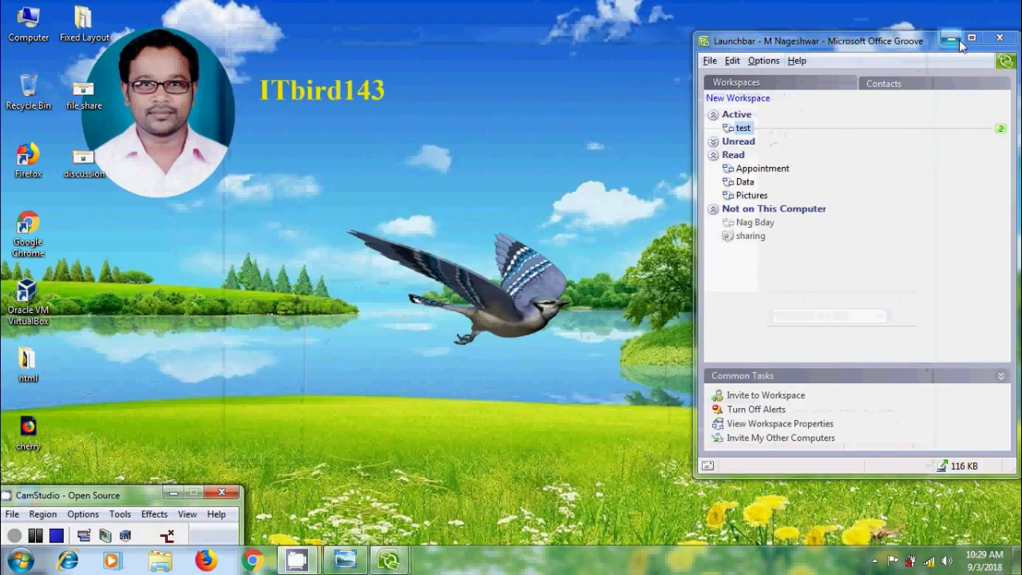